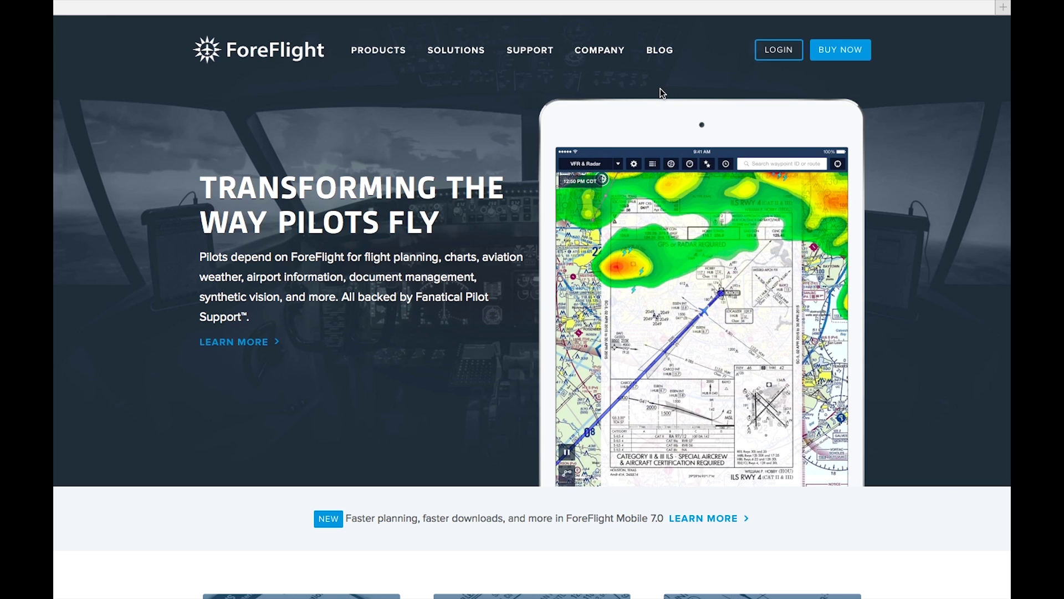
Step: Sign in to ForeFlight Manage using the browser's saved e-mail and password
left_click(784, 59)
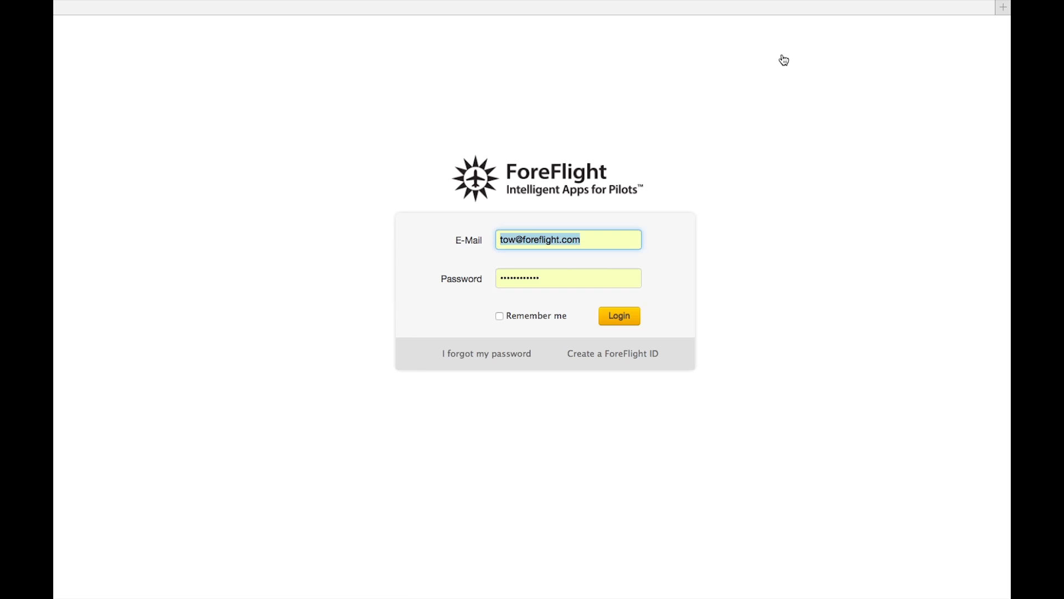
left_click(617, 324)
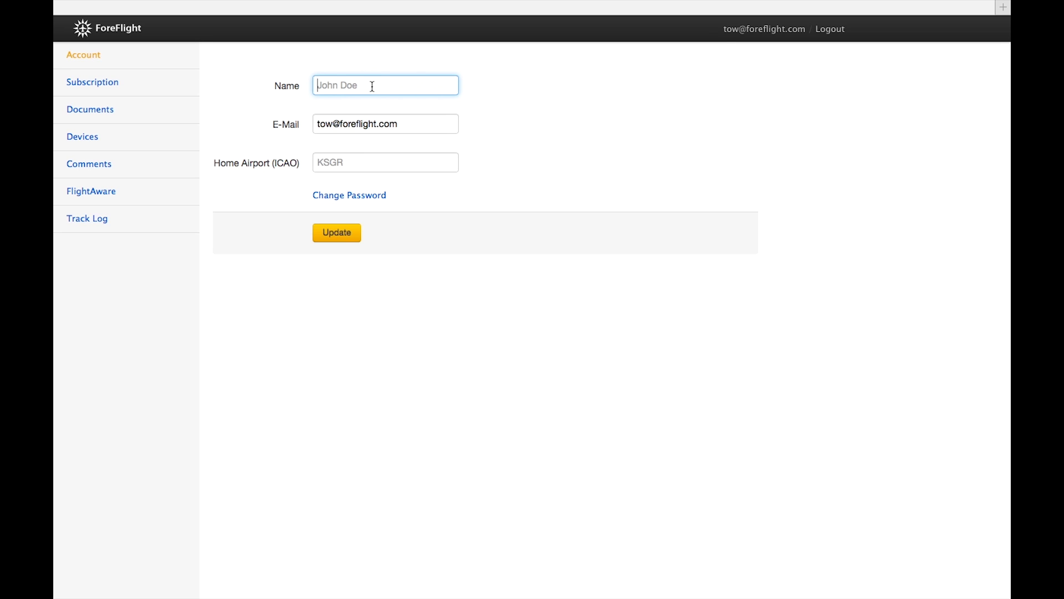
Step: Enter the account holder's full name in Name, then start and abandon an e-mail change
left_click(487, 137)
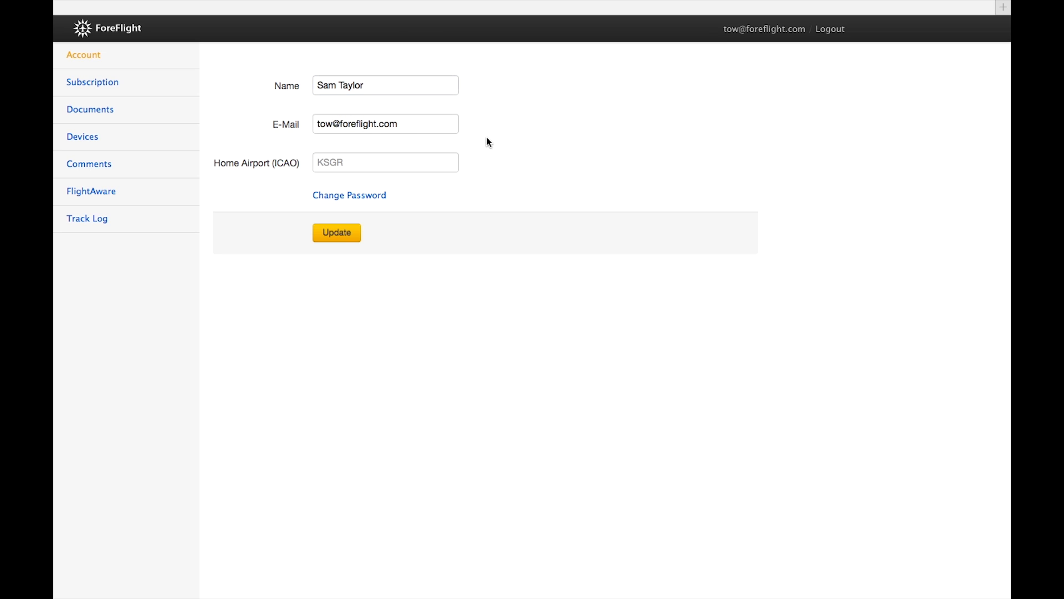
left_click(417, 123)
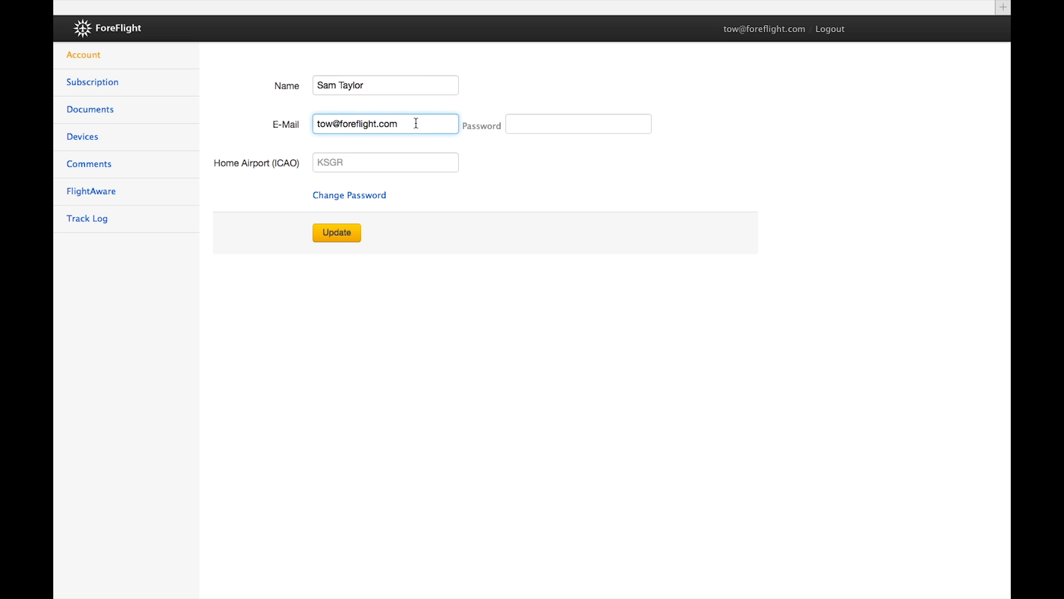
left_click(524, 127)
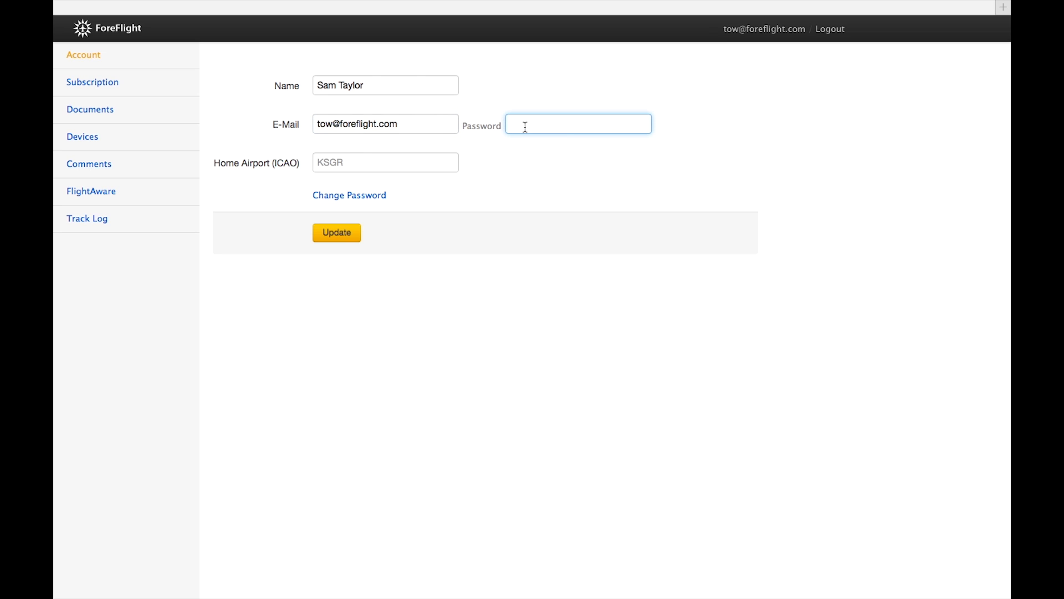
left_click(496, 166)
Step: Set Home Airport to KHOU, cancel the password change, and save the account update
left_click(417, 157)
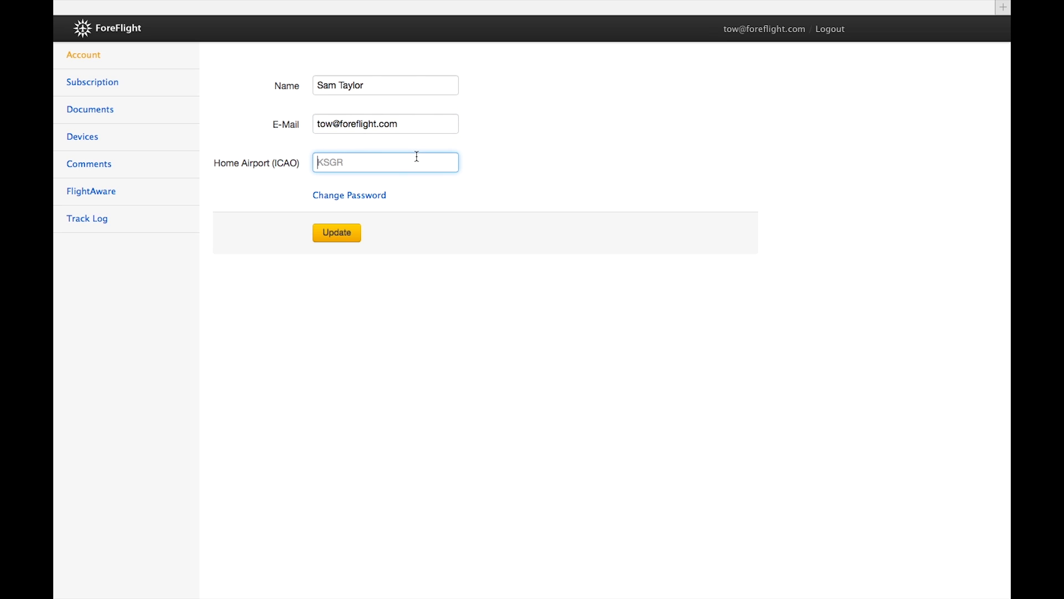
type("KHOU")
left_click(352, 196)
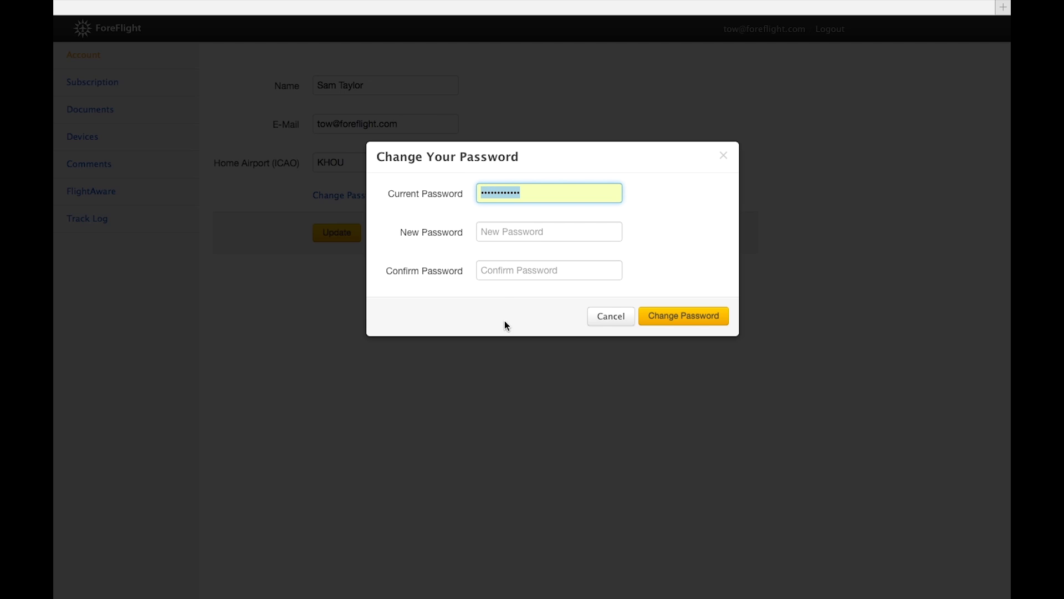
left_click(610, 316)
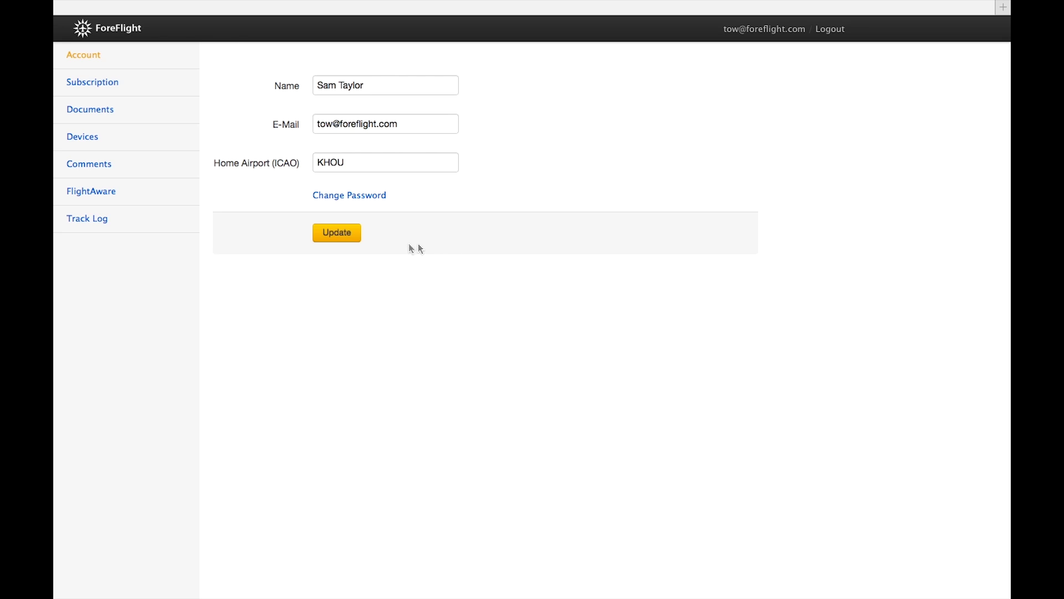
left_click(338, 235)
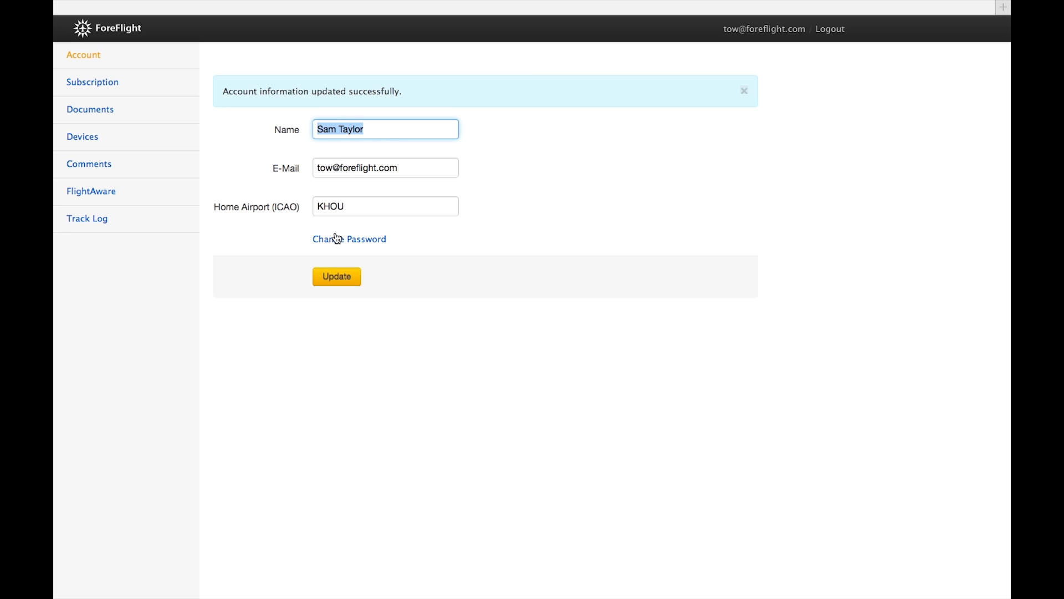
left_click(744, 91)
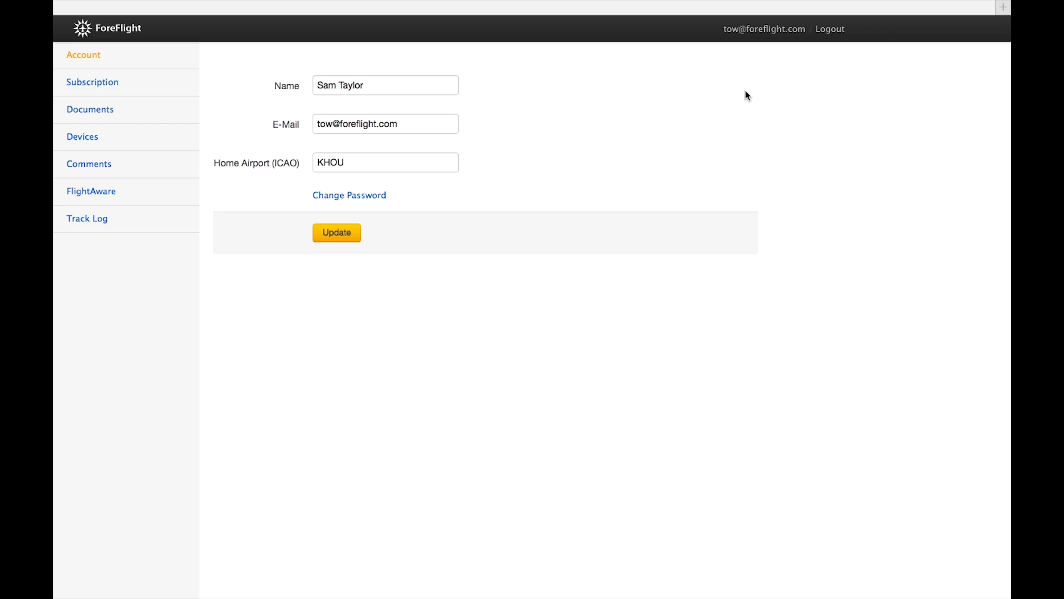
Step: Open the upgrade options from Subscription and try Basic USA without Pro Canada or Synthetic Vision
left_click(119, 93)
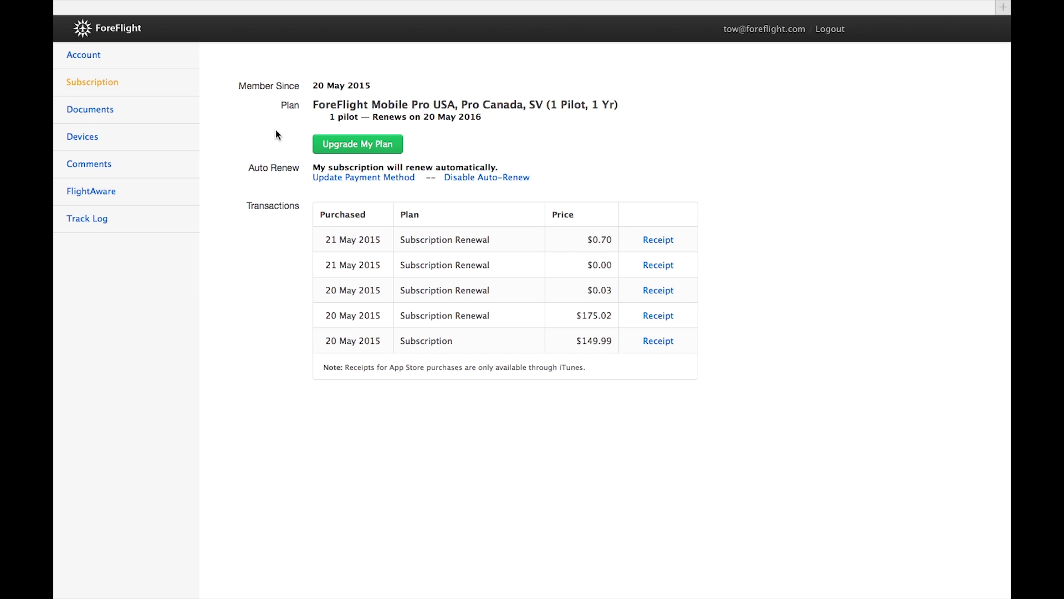
left_click(361, 146)
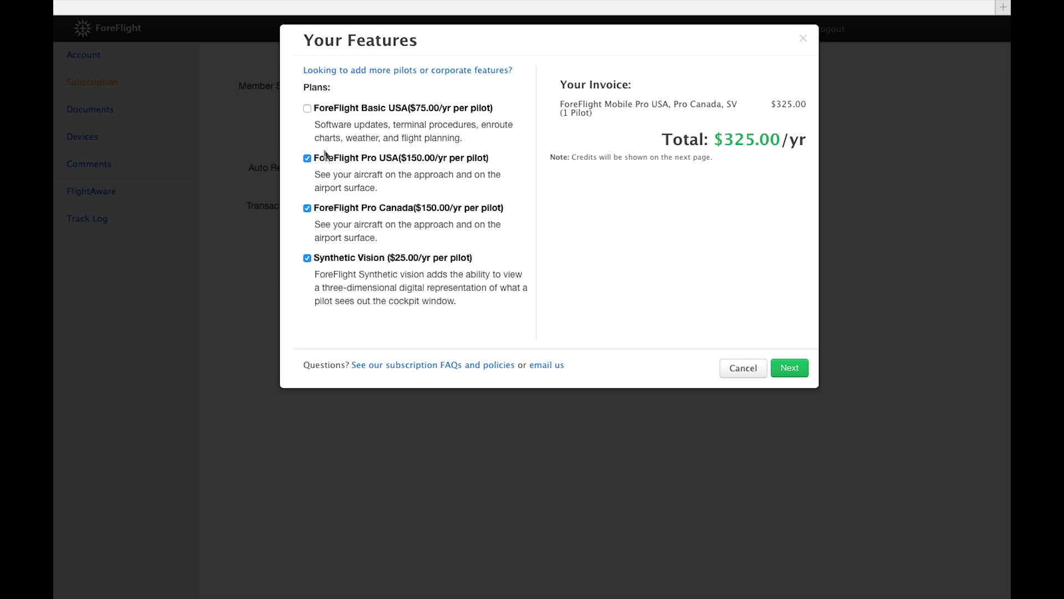
left_click(307, 108)
left_click(308, 209)
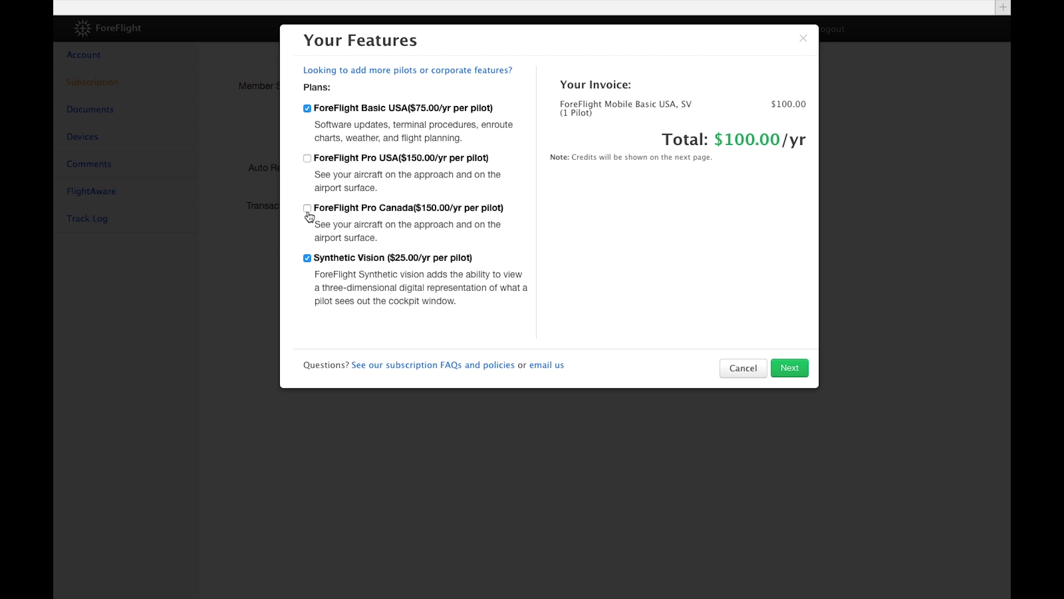
left_click(308, 259)
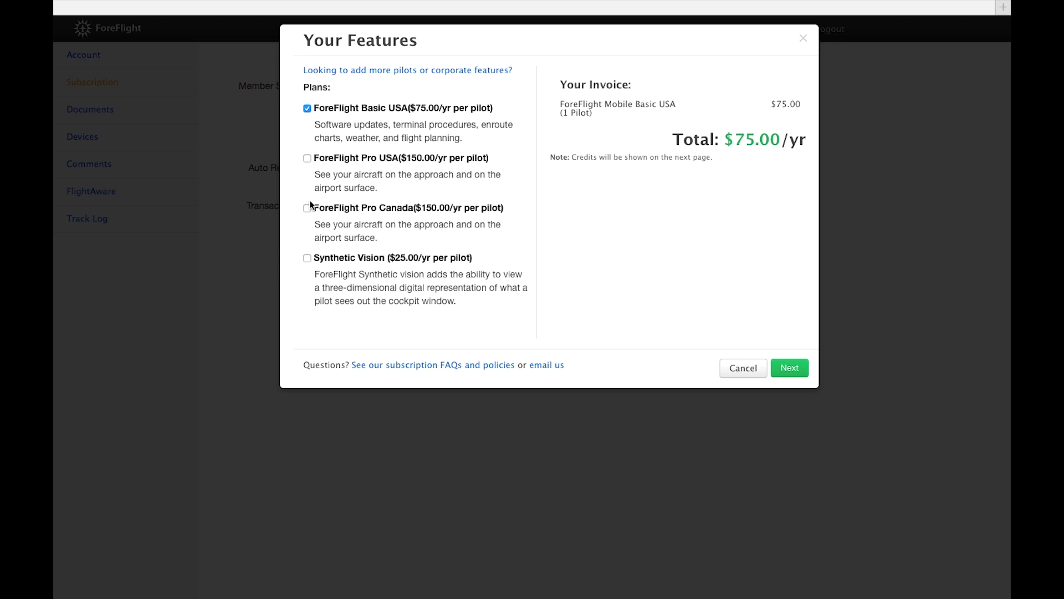
Step: Select Pro USA plus Pro Canada, briefly trying then removing Synthetic Vision, and reveal the pilot count
left_click(308, 159)
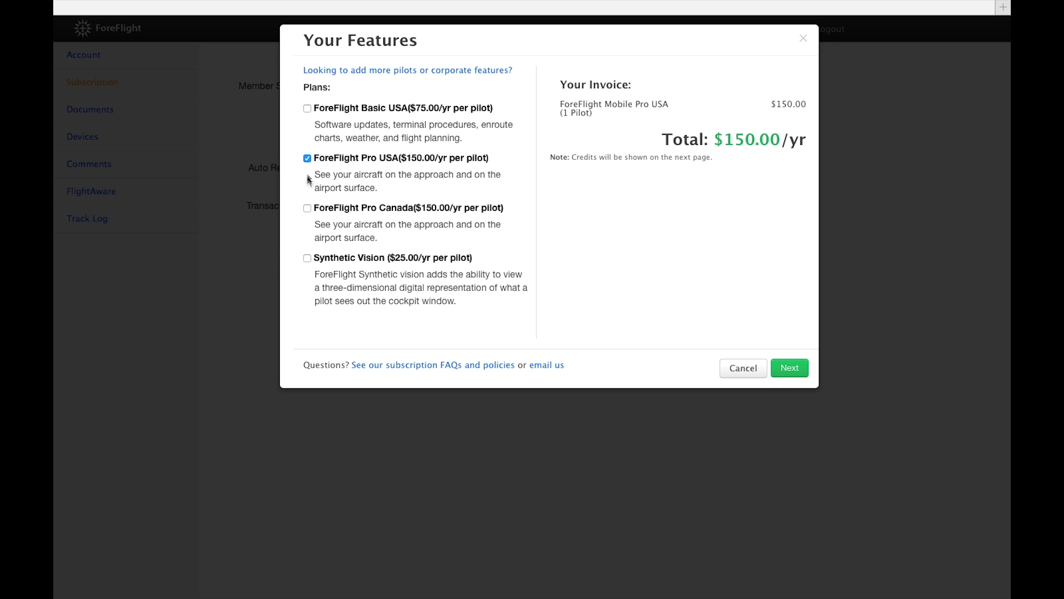
left_click(308, 209)
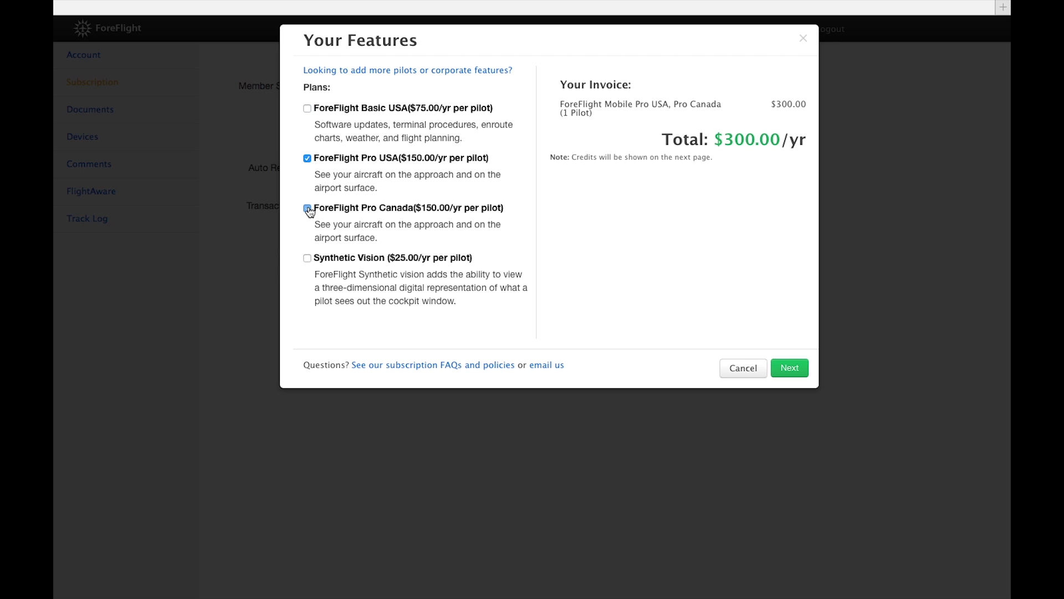
left_click(308, 259)
left_click(308, 259)
left_click(424, 70)
Step: Change the Number of Pilots to 2, then to 1
double_click(360, 95)
type("2")
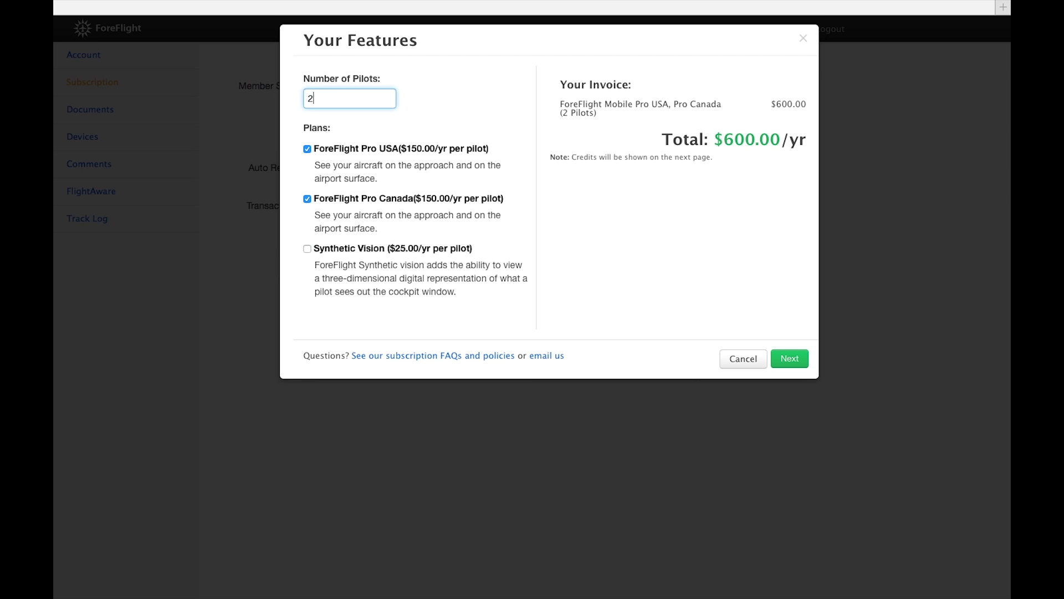
key("BackSpace")
type("1")
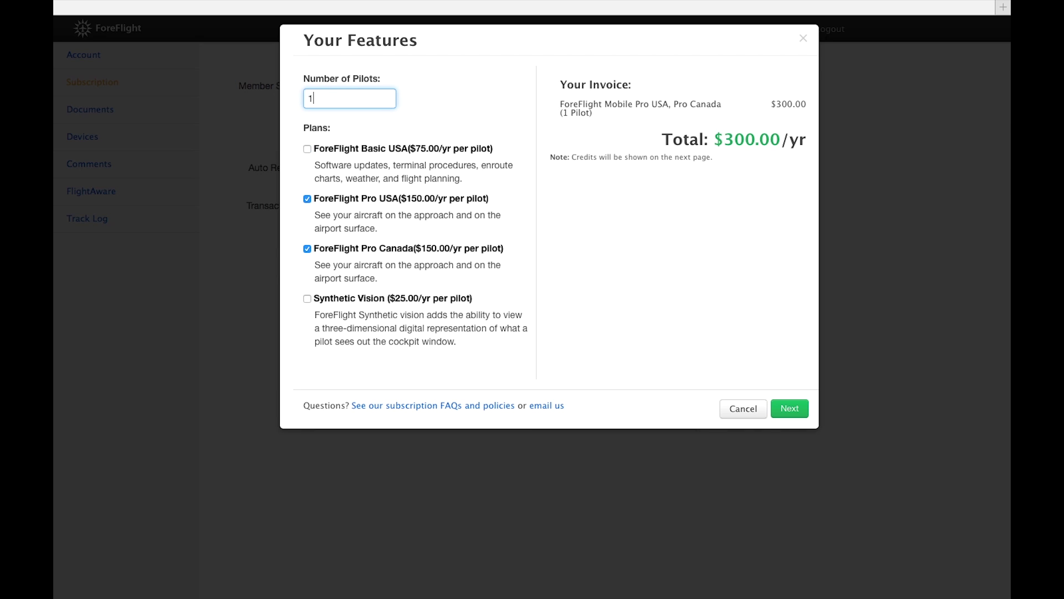
Step: Toggle Pro USA and Pro Canada off and back on, then add Synthetic Vision
left_click(530, 198)
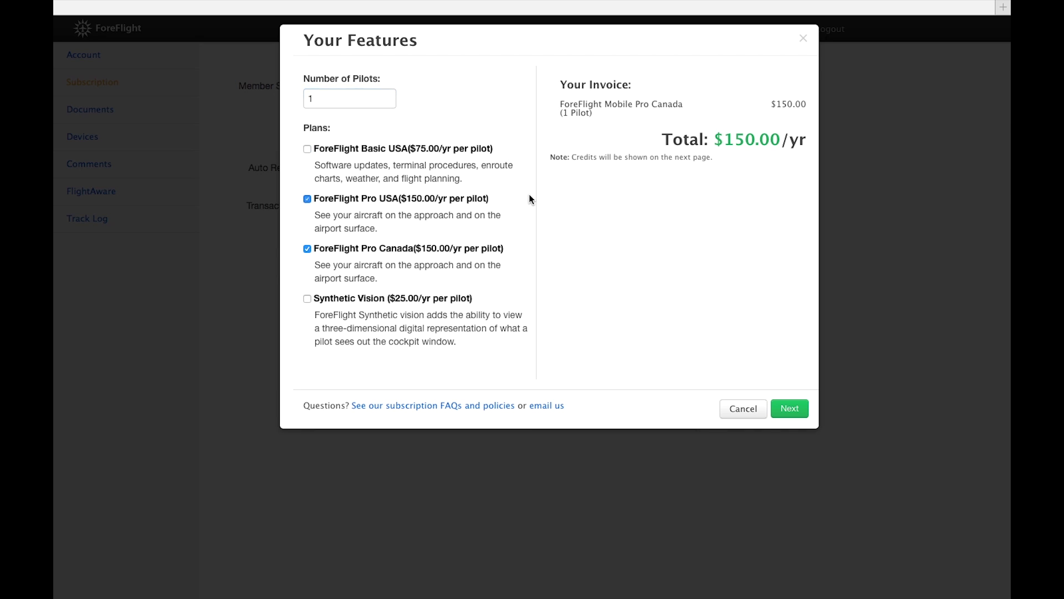
left_click(307, 199)
left_click(307, 249)
left_click(307, 249)
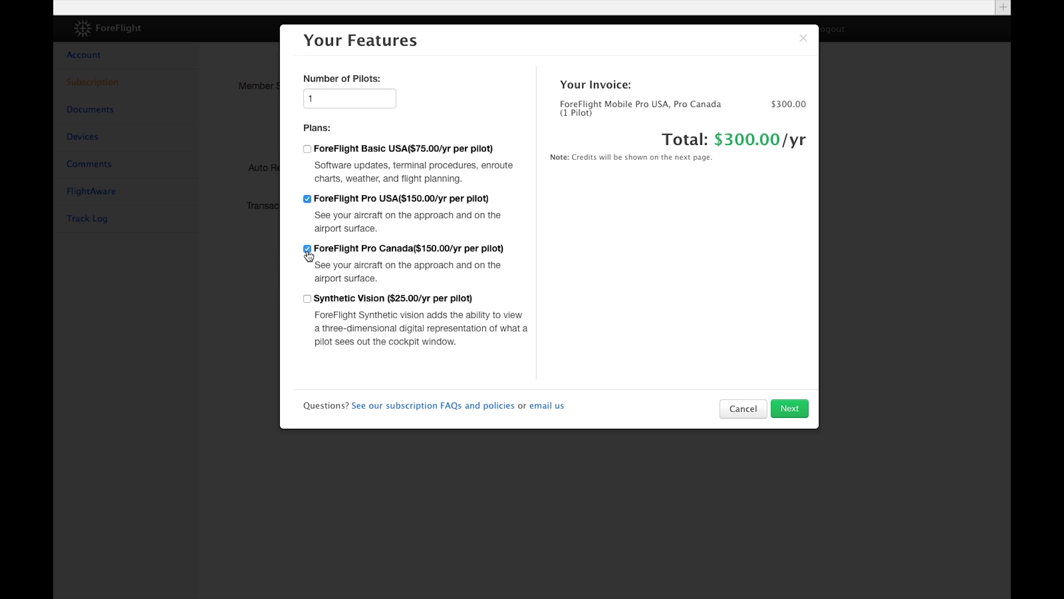
left_click(309, 202)
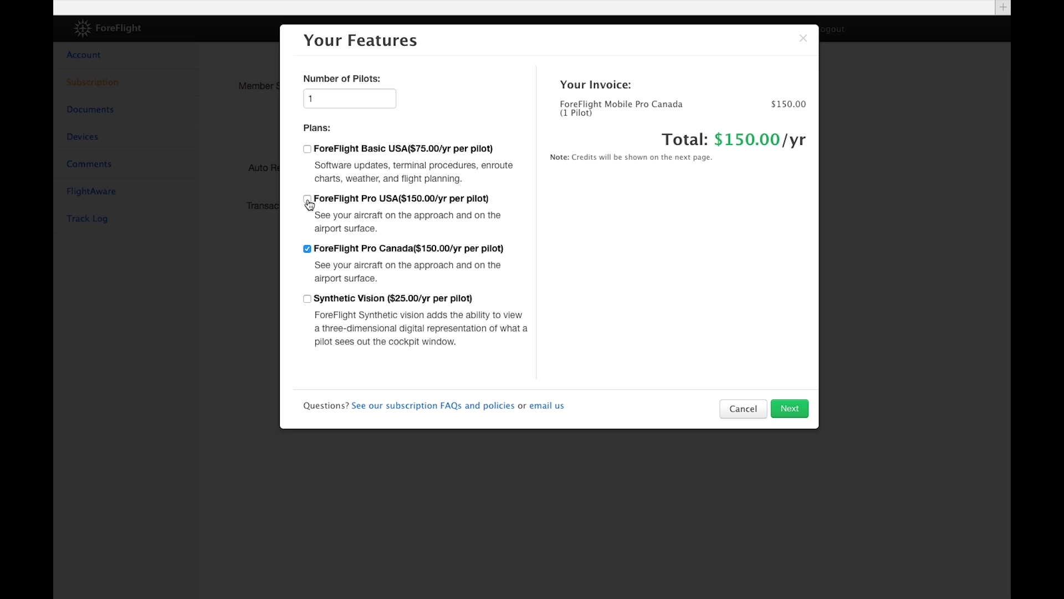
left_click(308, 201)
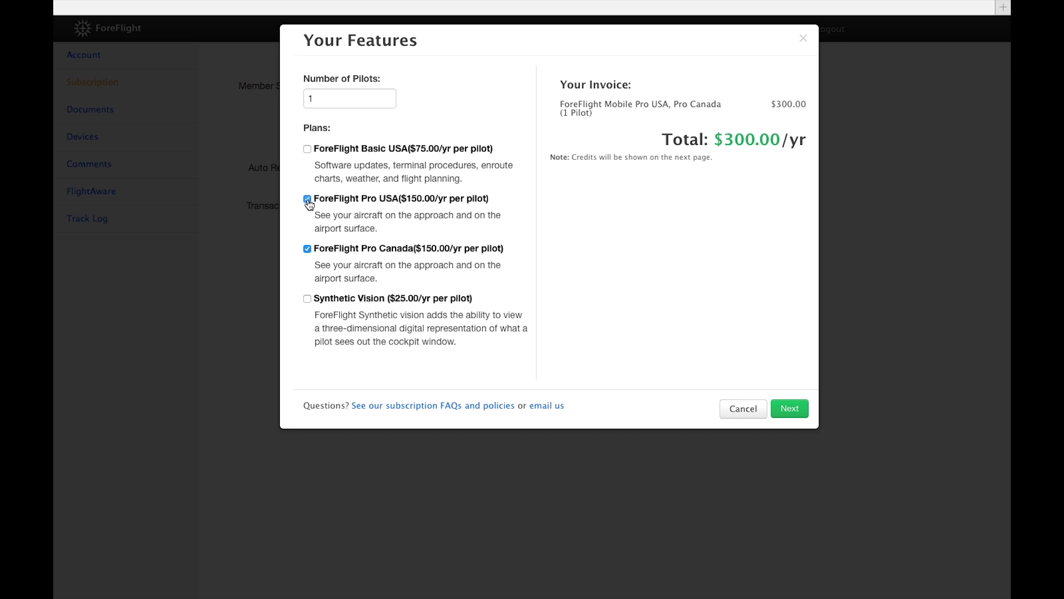
left_click(307, 300)
Step: Continue to the payment invoice and review the credit from current subscription line and $1.08 total
left_click(790, 408)
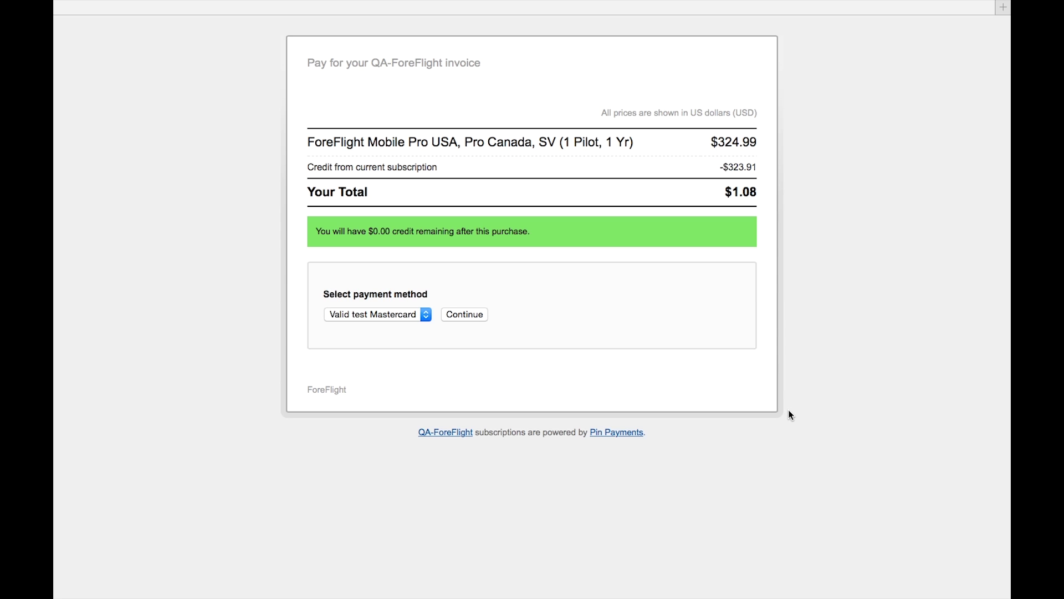
triple_click(315, 169)
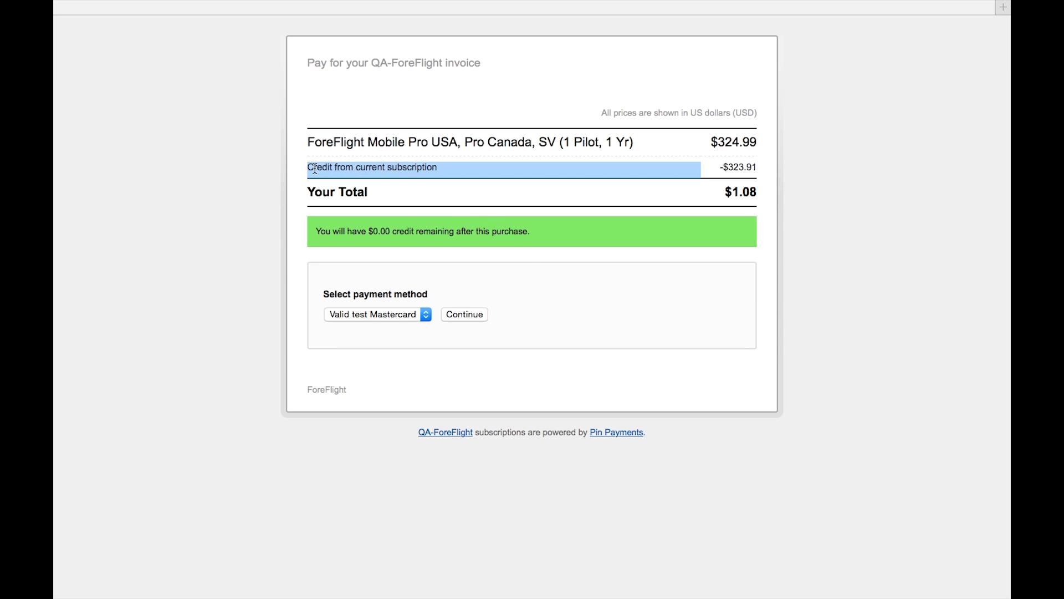
left_click(267, 171)
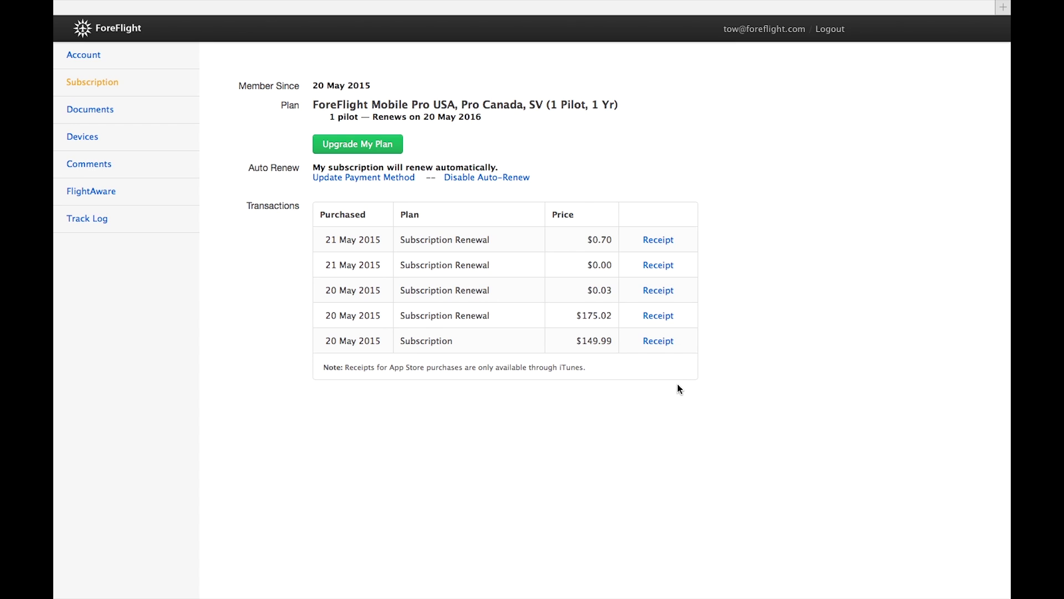
left_click(653, 316)
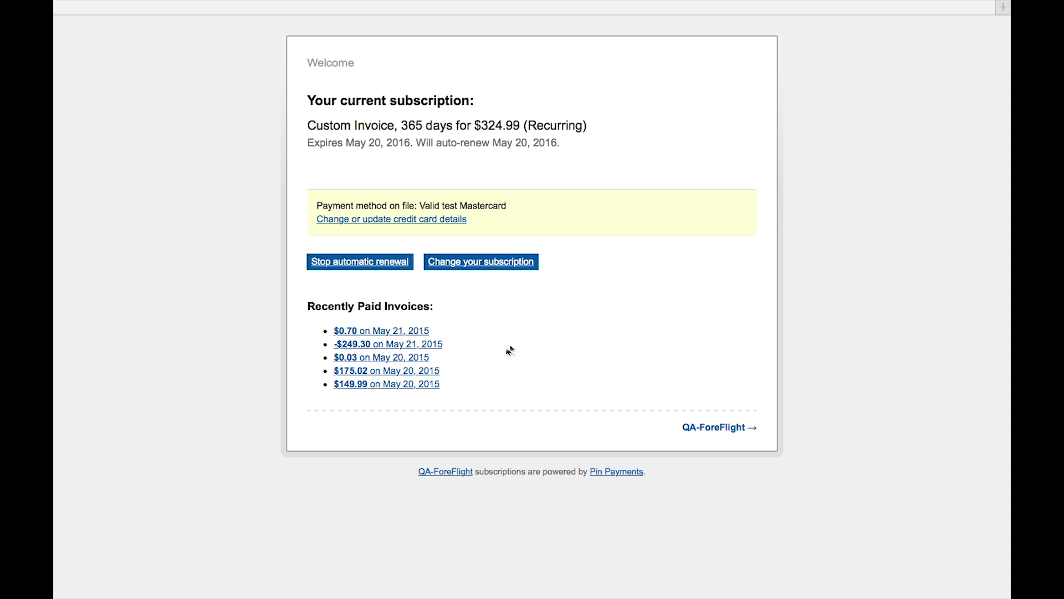
left_click(429, 376)
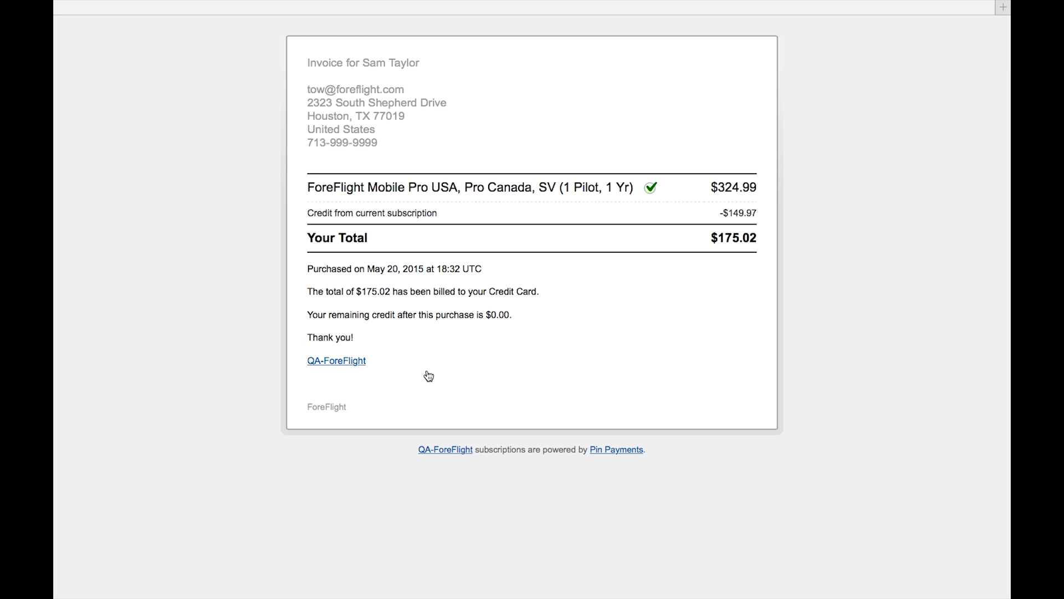